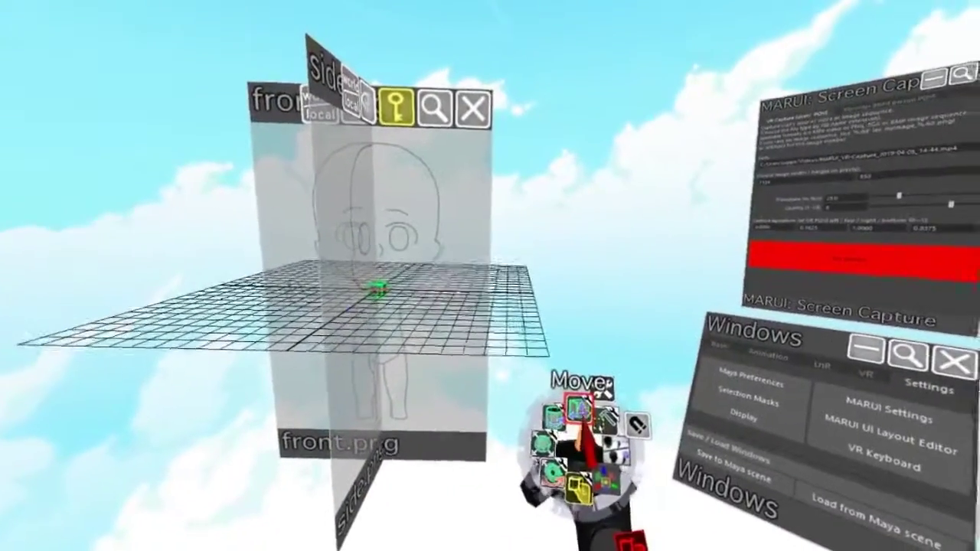
Step: Move the box torso between front.png and side.png and extrude a leg diagonally downward
click(584, 409)
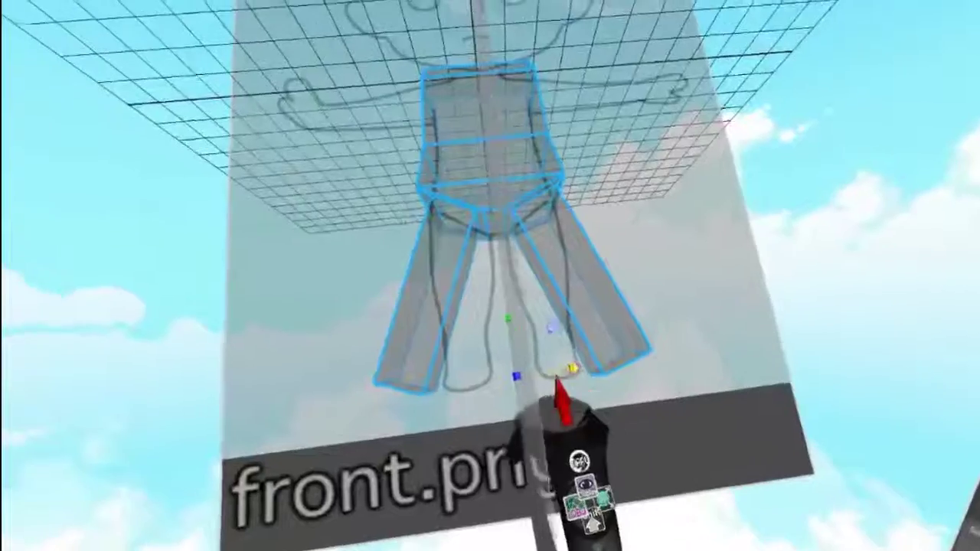
Step: Drag the leg vertices vertical and level the leg's bottom edges with Align in y-axis
drag(573, 370, 580, 371)
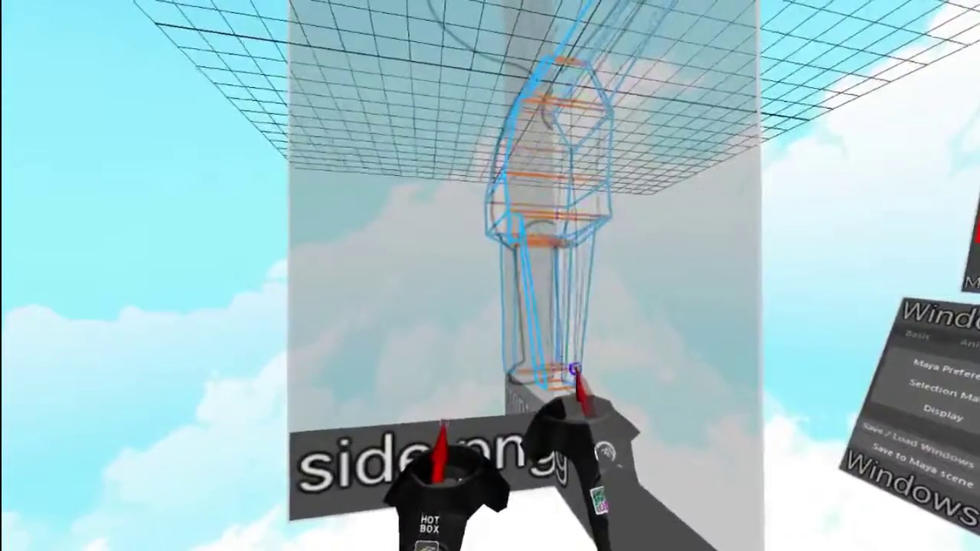
click(575, 371)
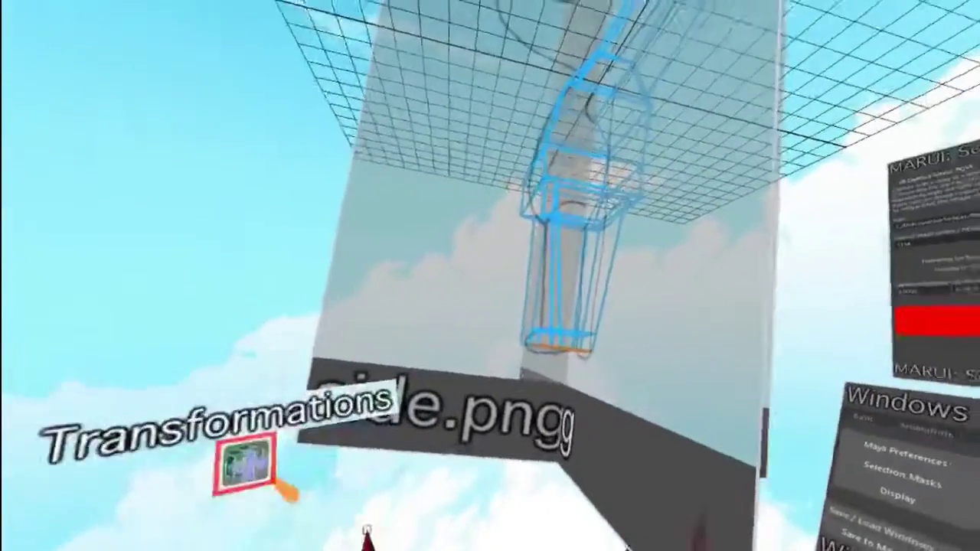
click(647, 474)
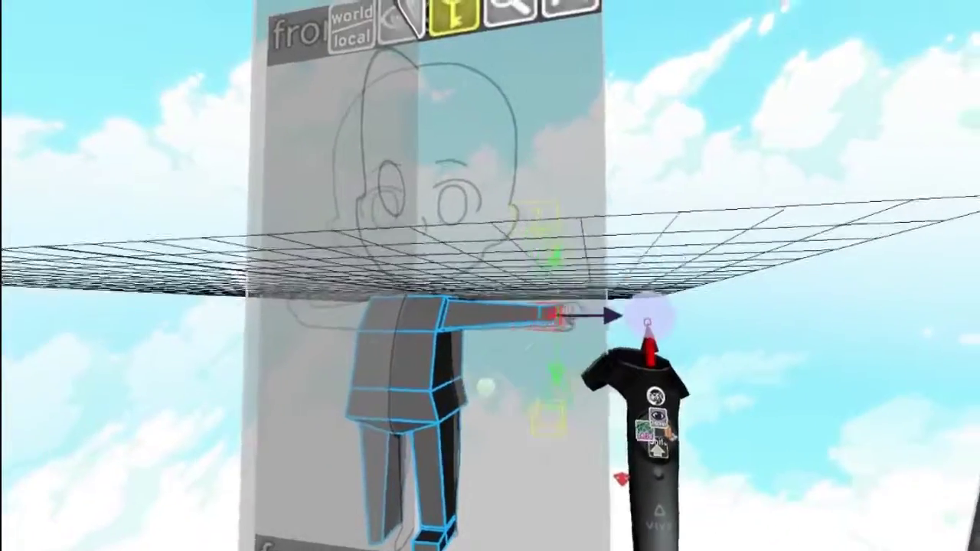
Step: Smooth the whole body mesh and delete one half of its faces
click(497, 409)
click(434, 431)
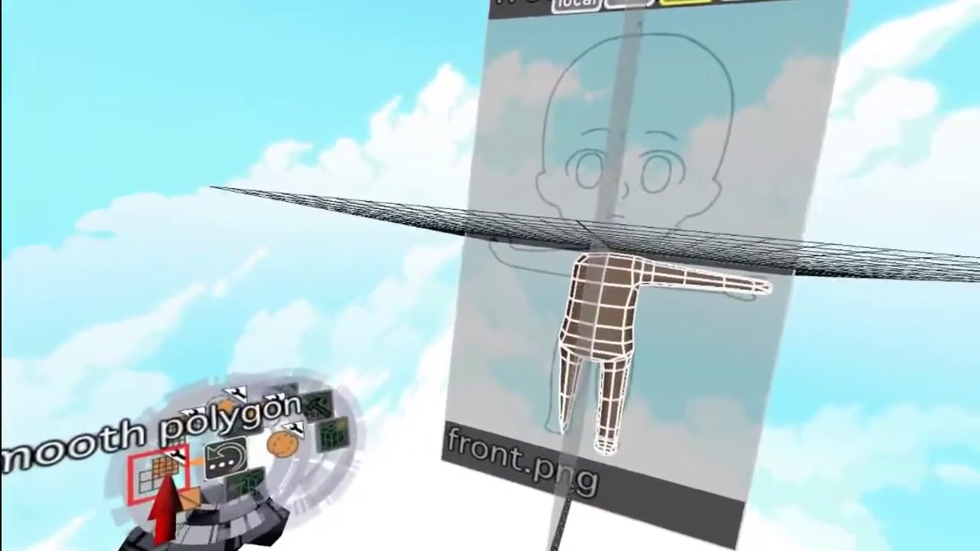
click(585, 498)
click(641, 400)
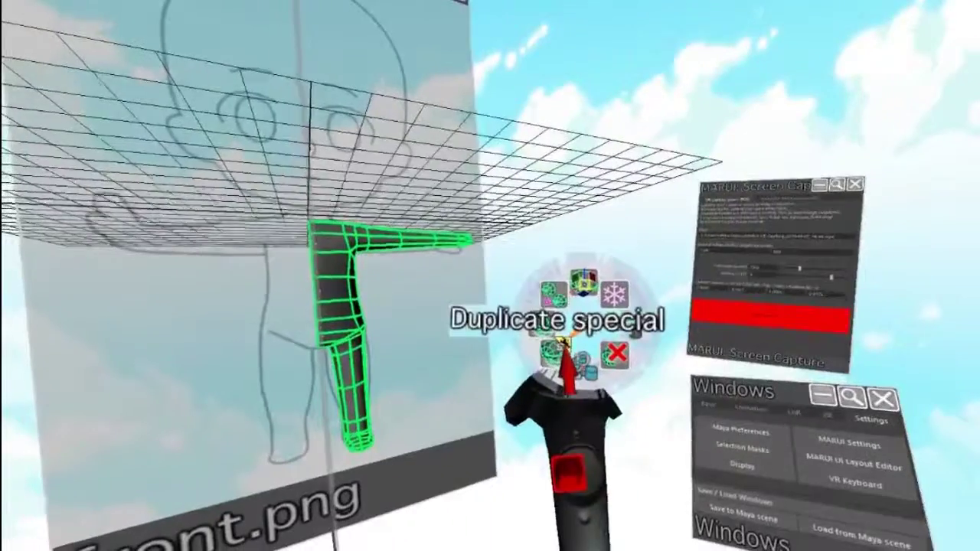
Step: Mirror the remaining half with Duplicate special using a negative X scale
click(564, 346)
click(574, 405)
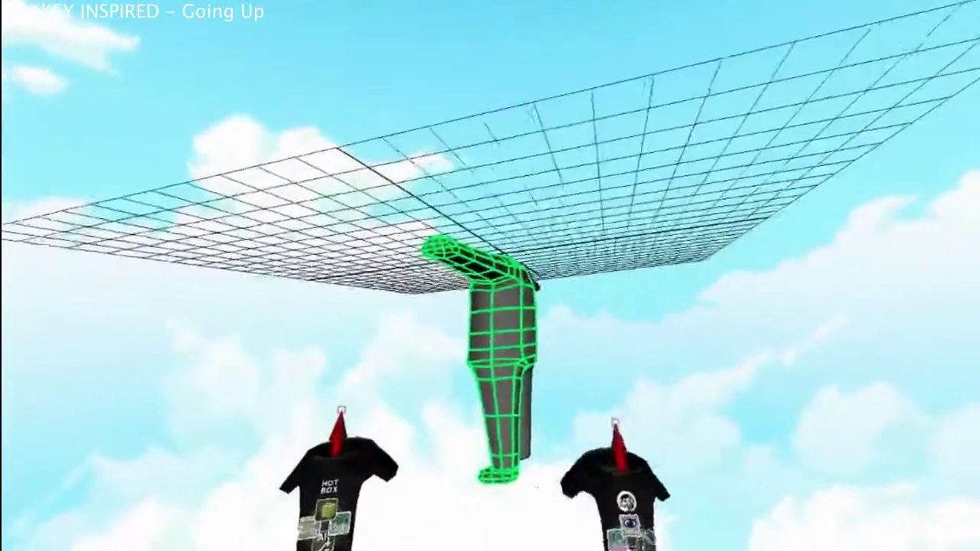
click(651, 444)
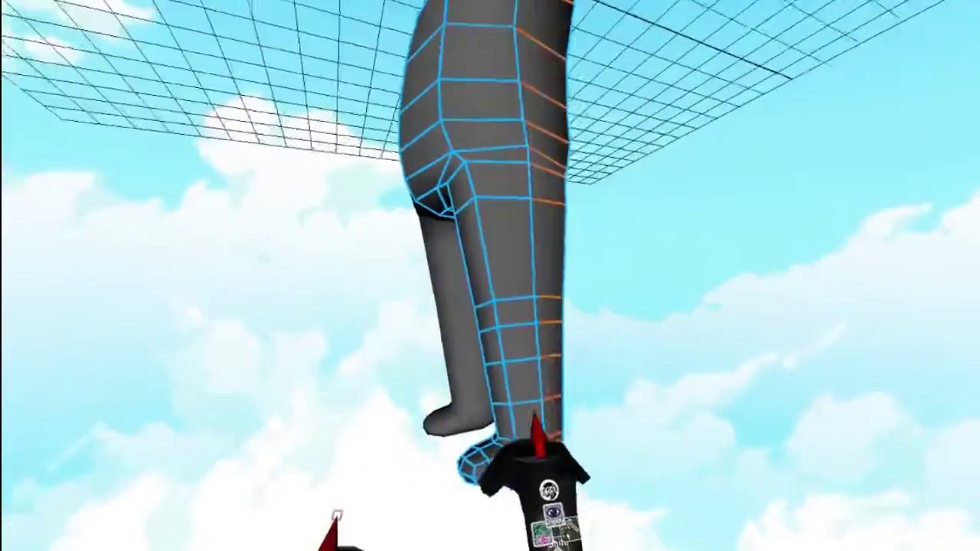
Step: Convert the leg selection to an edge loop and pull it down to shape the foot
click(531, 405)
click(452, 405)
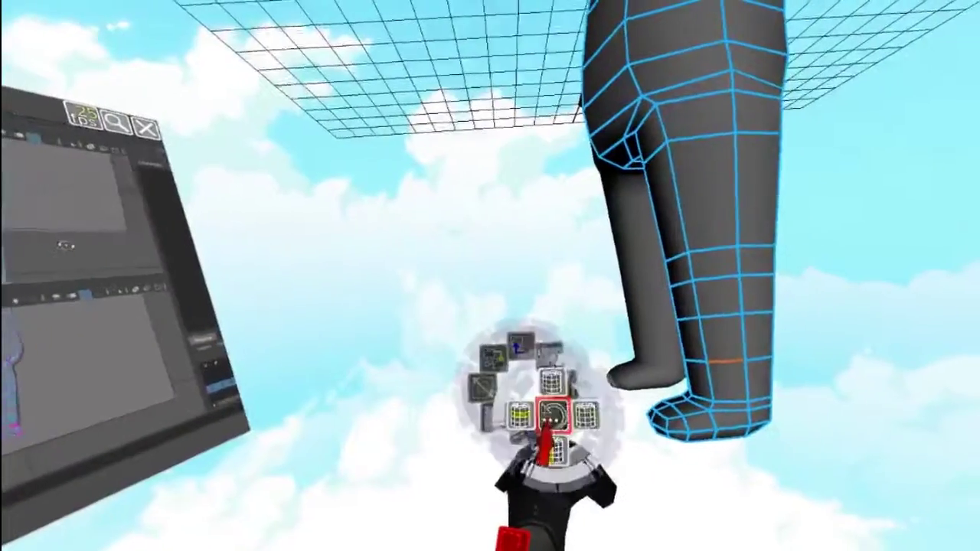
click(444, 394)
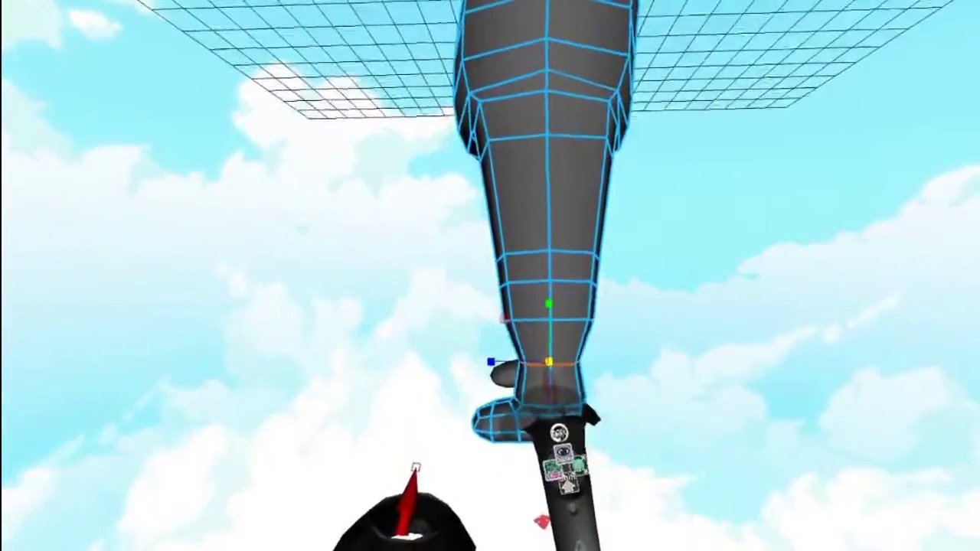
drag(584, 368, 565, 391)
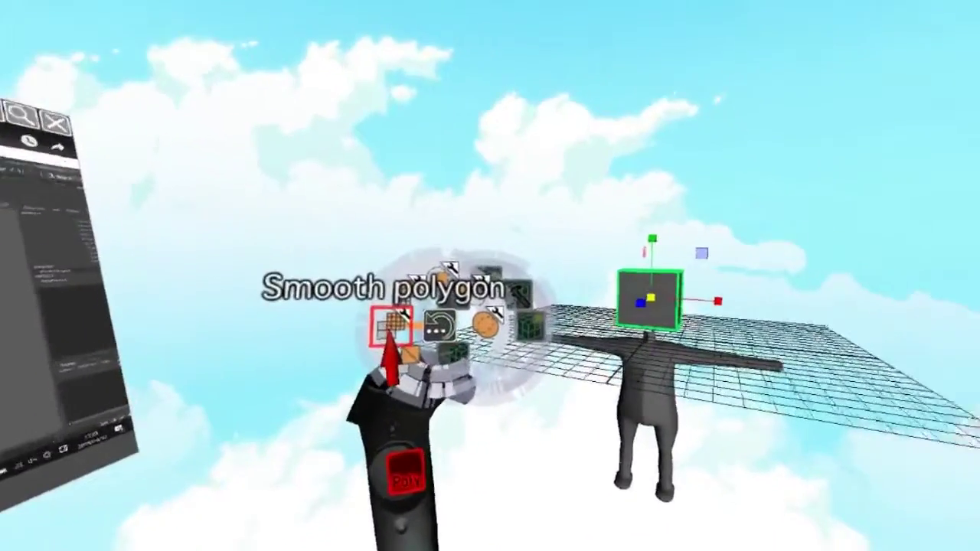
Step: Smooth the cube head into a rounded ball over the head sketch
click(316, 327)
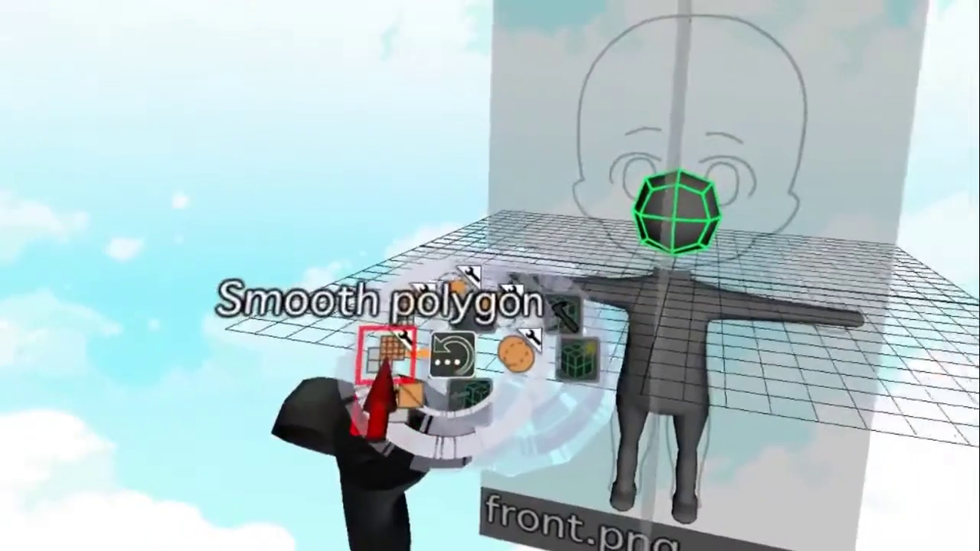
Step: Apply Smooth polygon to the head sphere a second time for a rounder, denser surface
click(372, 352)
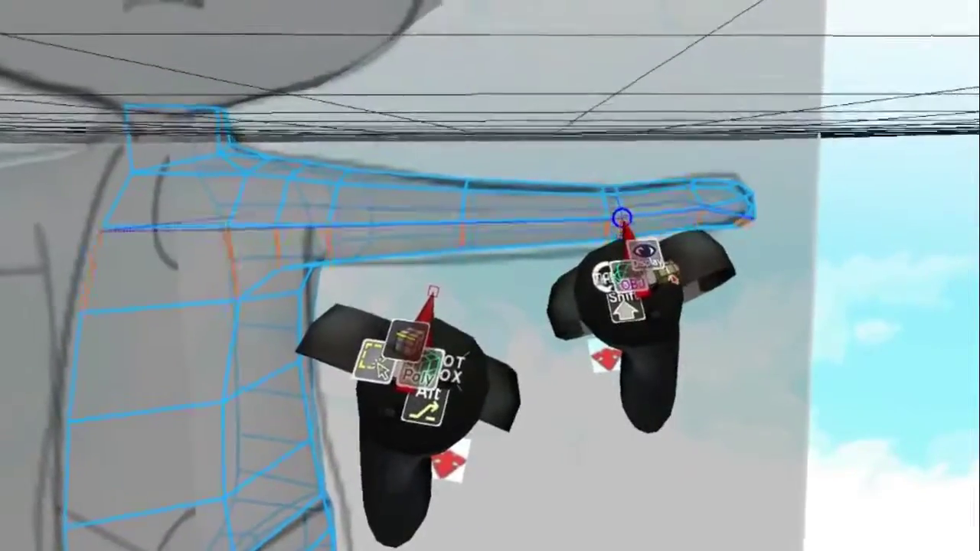
Step: Select the arm-tip edge loop and bring up its transform gizmo
click(624, 196)
click(624, 211)
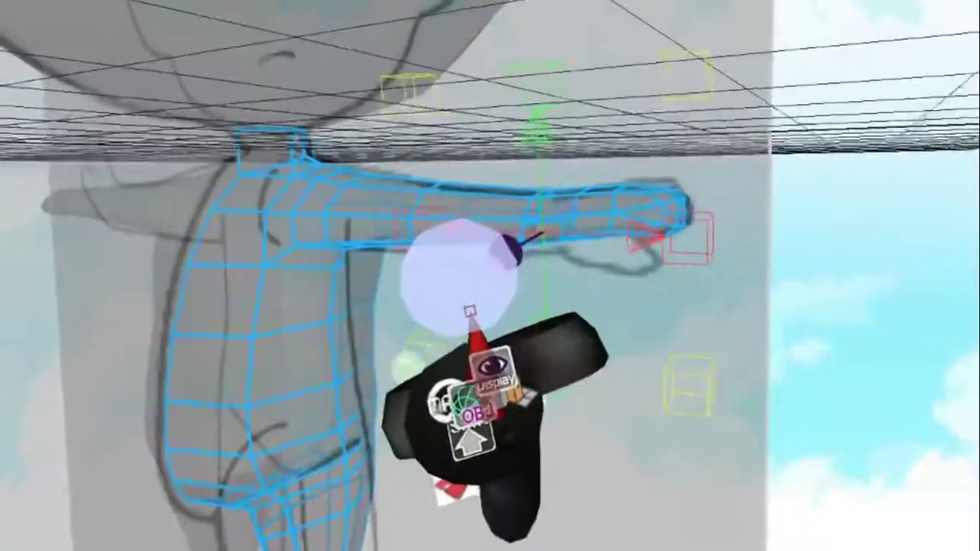